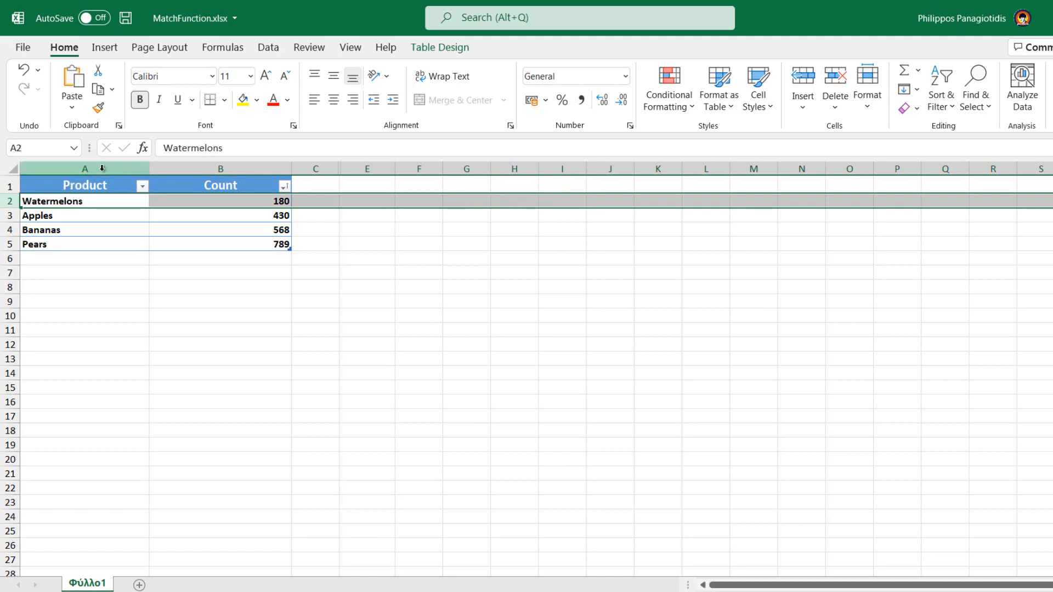
# - Insert a MATCH function into cell H2 from the Lookup & Reference functions
pyautogui.click(104, 170)
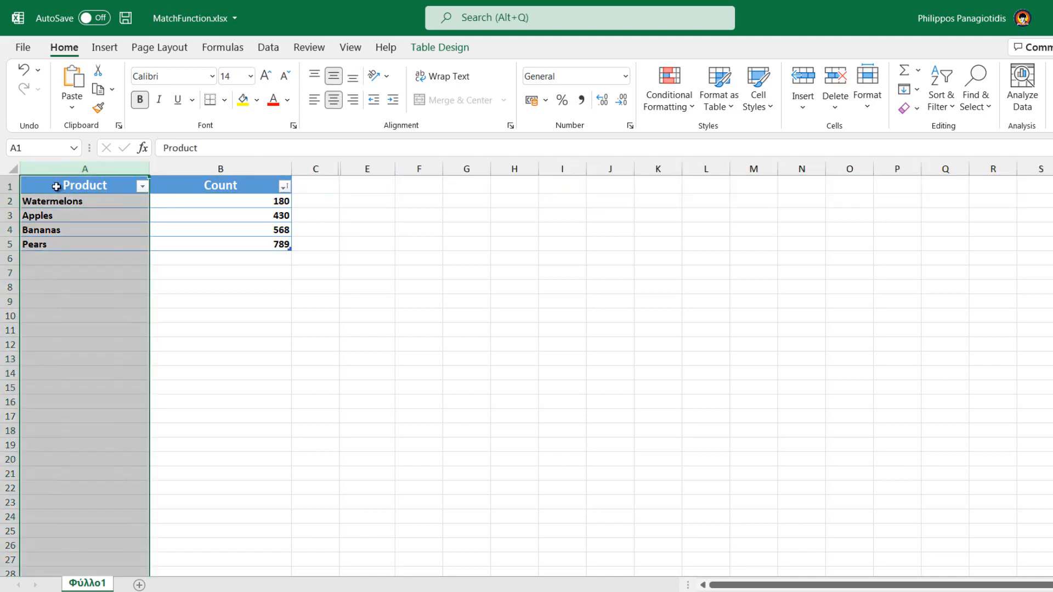
pyautogui.moveTo(52, 185); pyautogui.dragTo(214, 240)
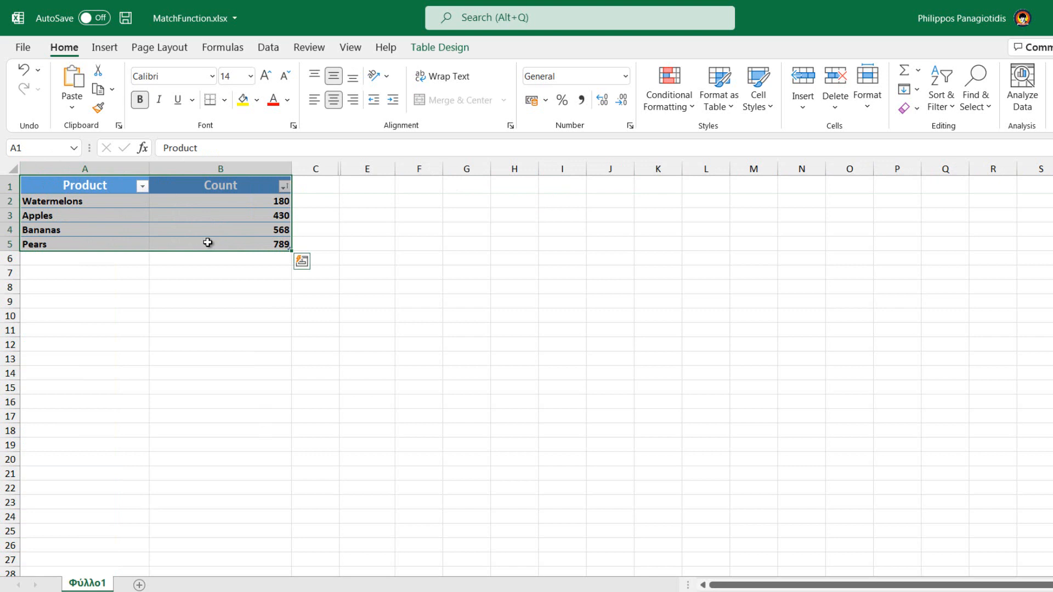
pyautogui.click(499, 200)
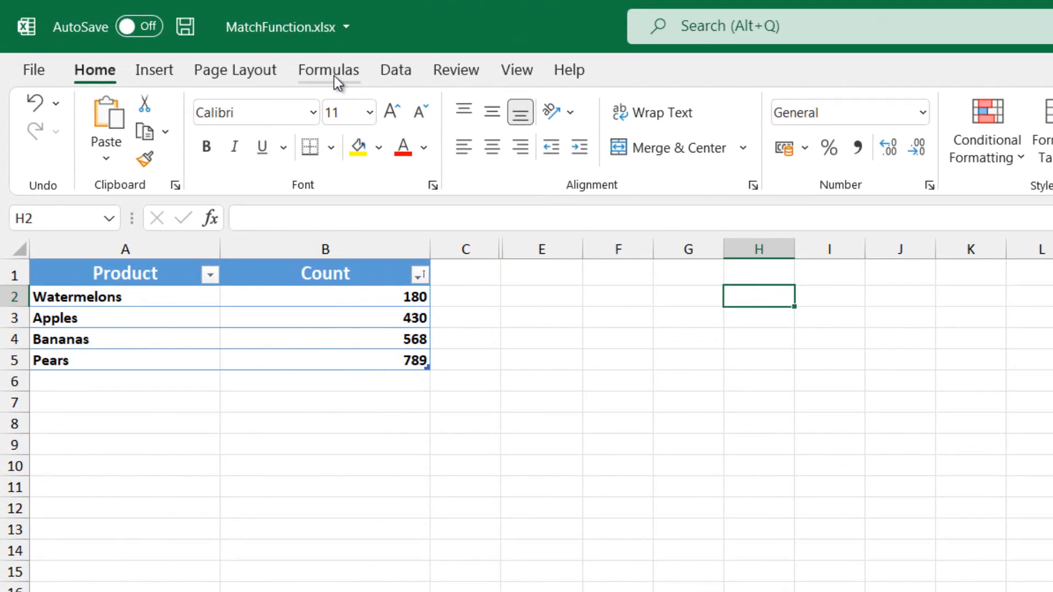
pyautogui.click(224, 46)
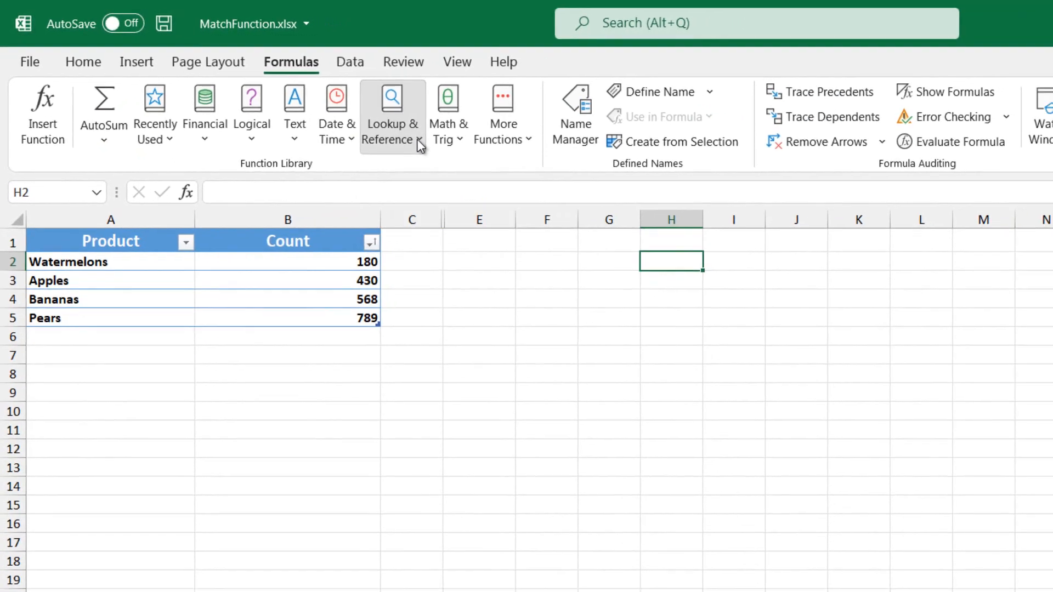
pyautogui.click(471, 157)
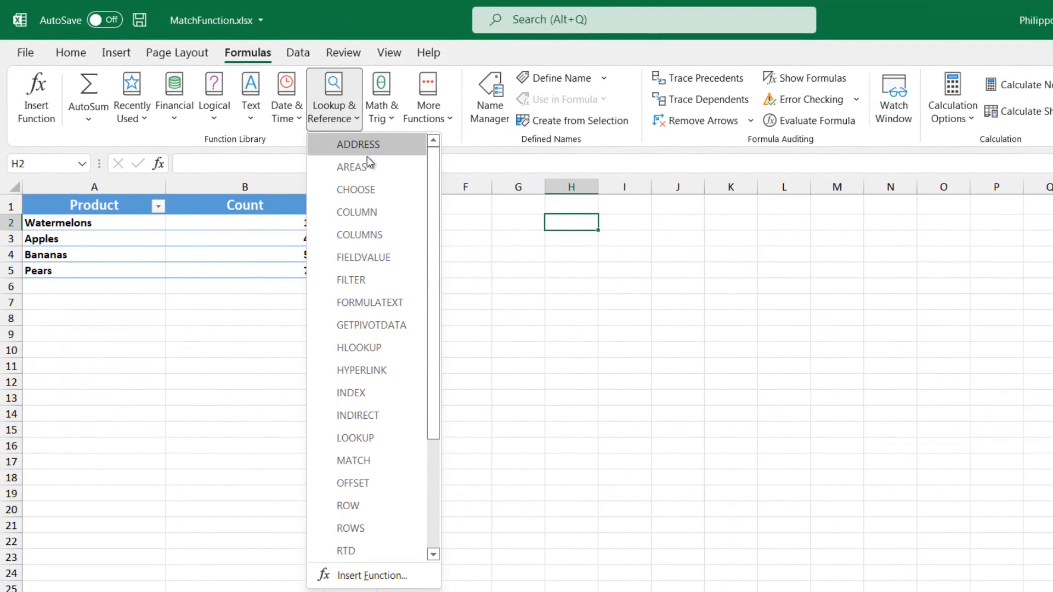
pyautogui.scroll(-2, 370, 184)
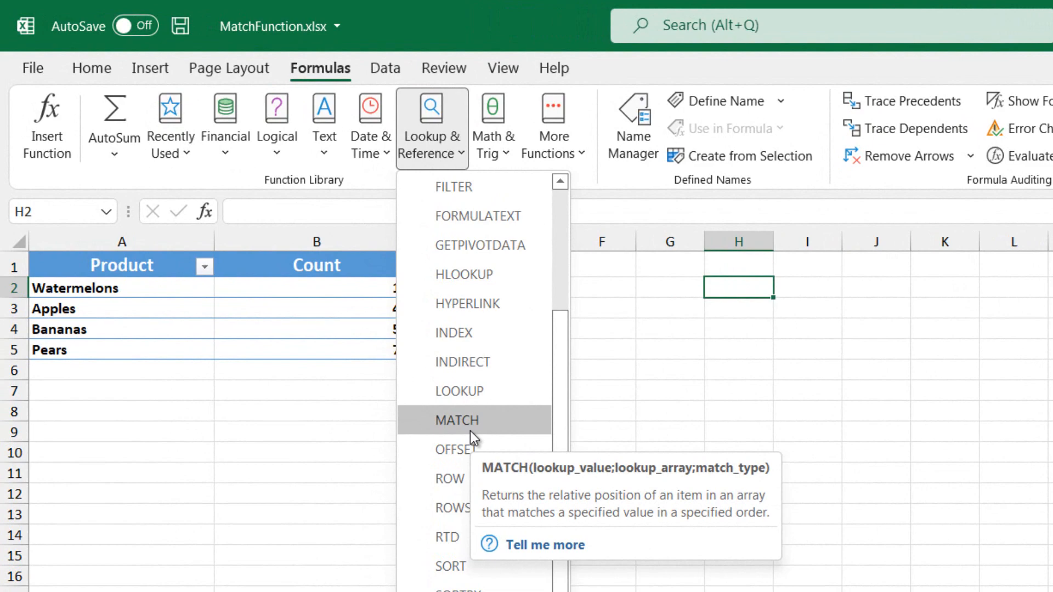
pyautogui.click(470, 430)
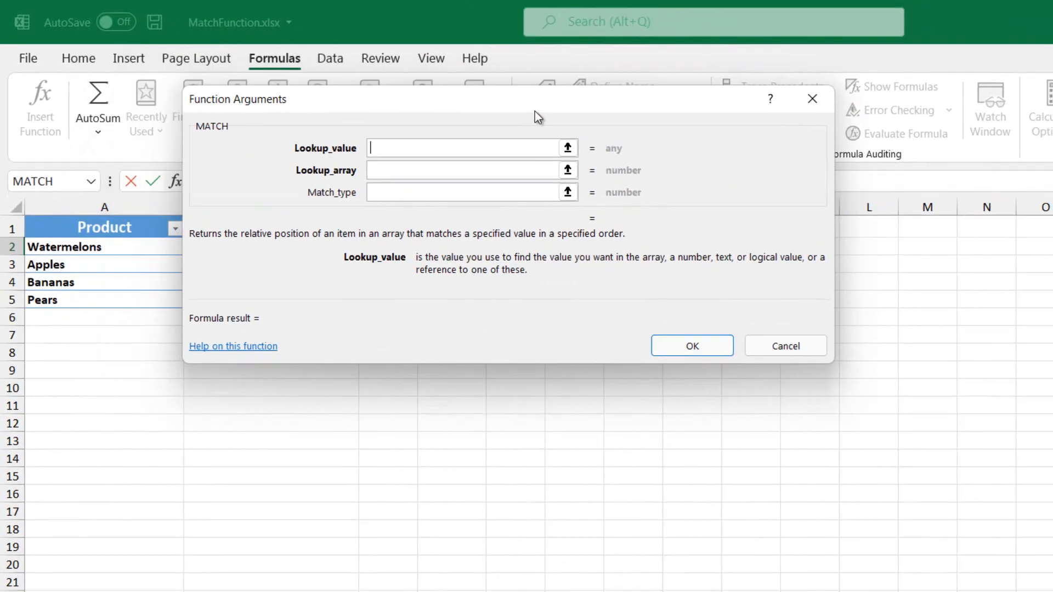
pyautogui.moveTo(521, 83); pyautogui.dragTo(1052, 279)
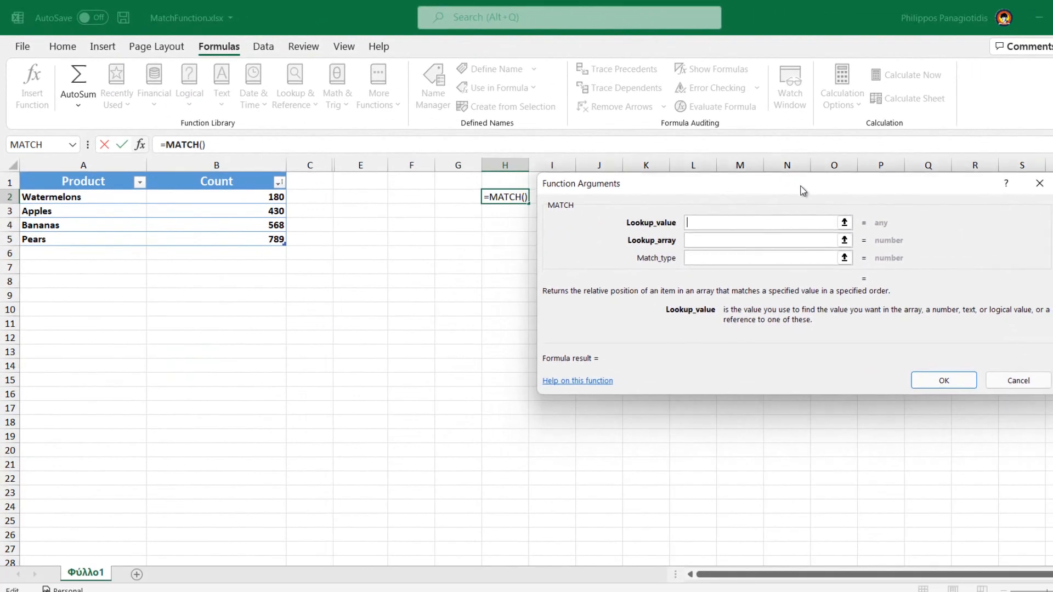
pyautogui.moveTo(803, 191); pyautogui.dragTo(744, 237)
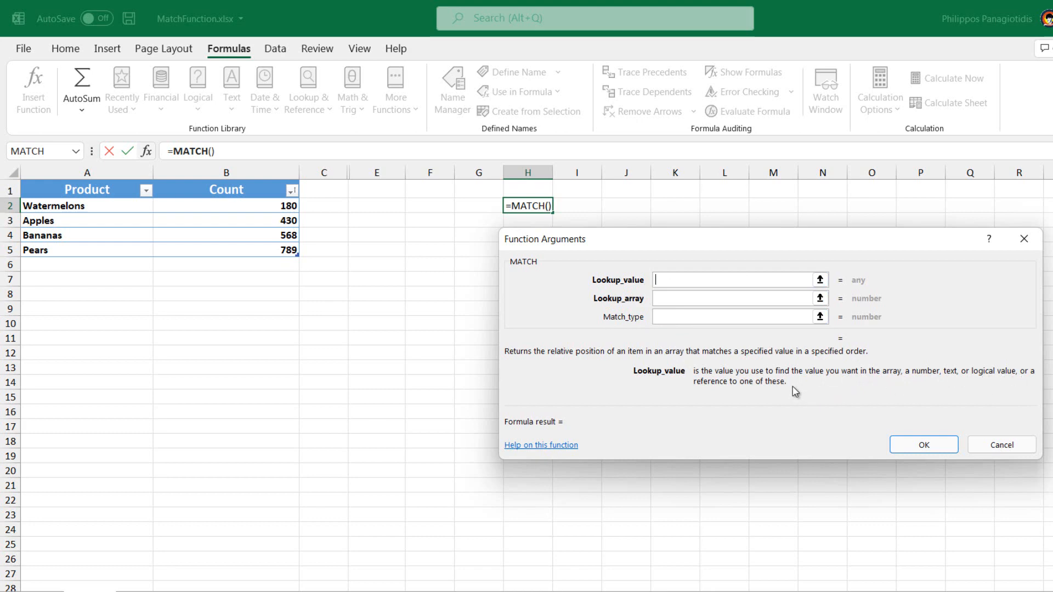
# - Set the MATCH lookup value to 789 and the lookup array to the Count column cells B2:B5
pyautogui.click(692, 304)
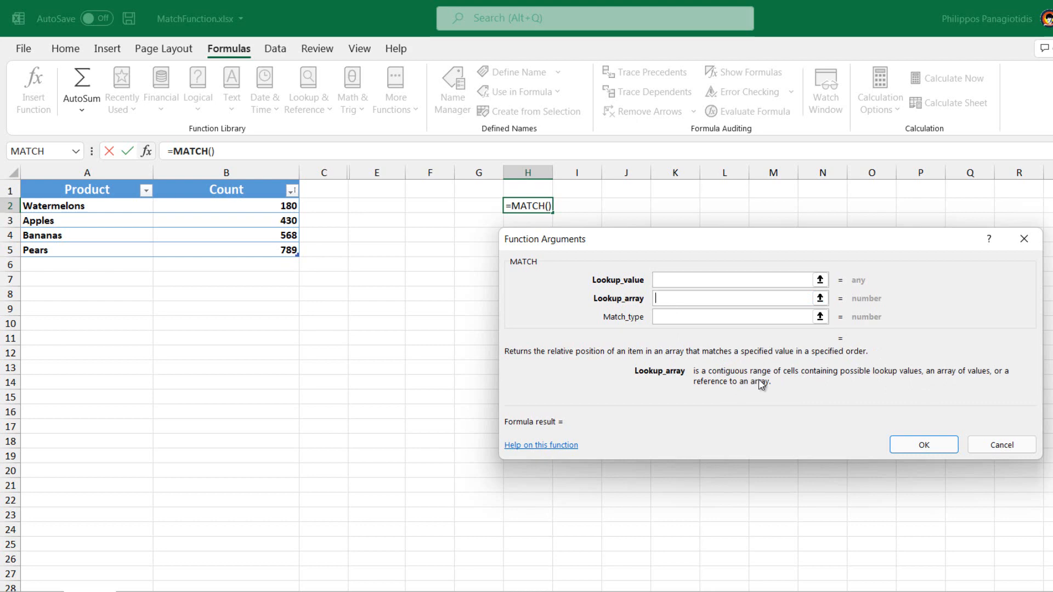
pyautogui.click(670, 318)
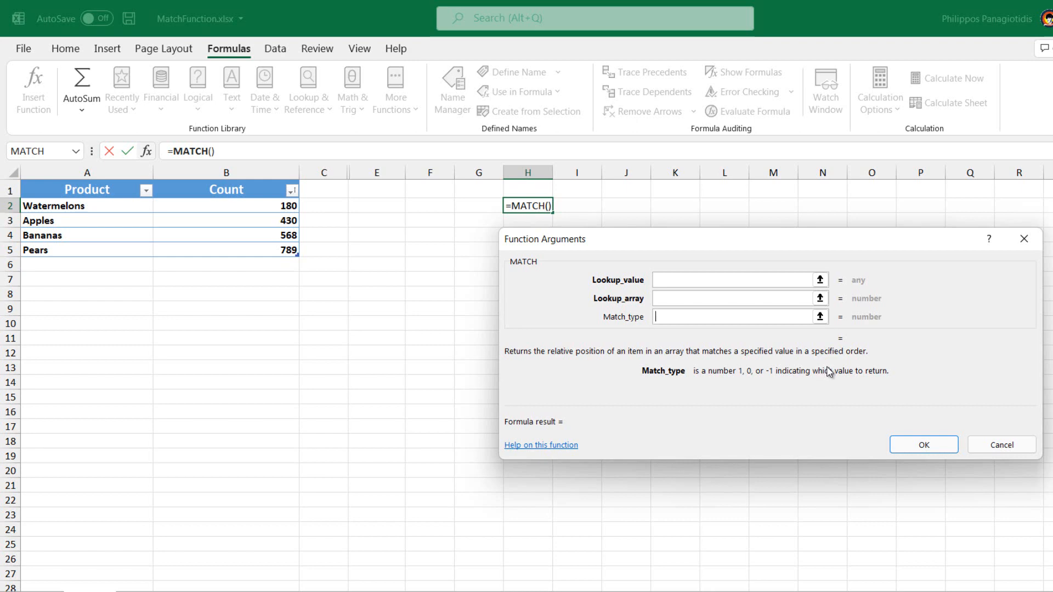
pyautogui.click(673, 279)
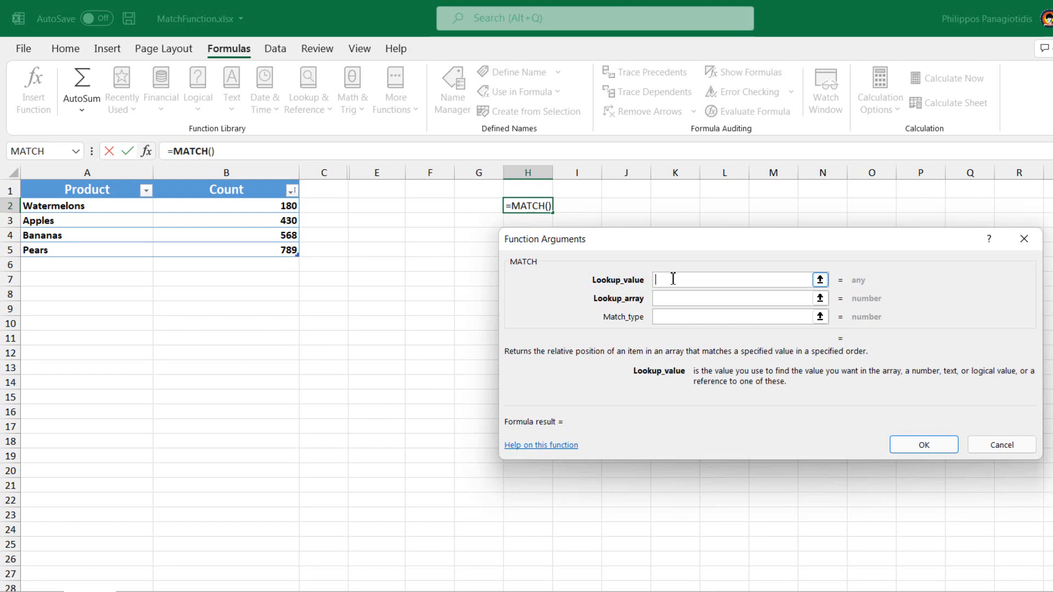
pyautogui.write('789')
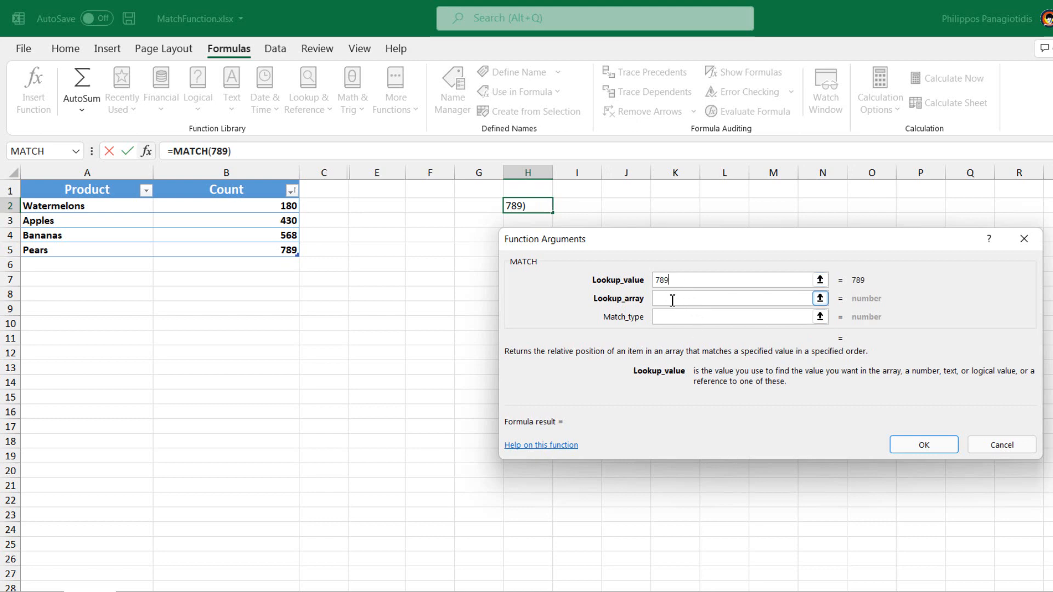
pyautogui.click(671, 302)
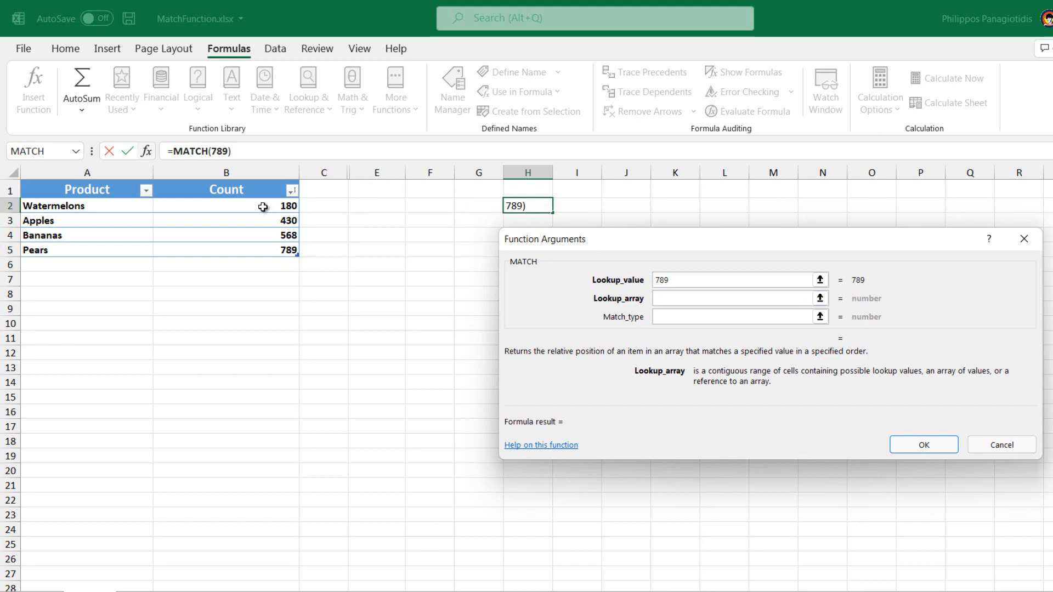
pyautogui.moveTo(265, 209); pyautogui.dragTo(260, 249)
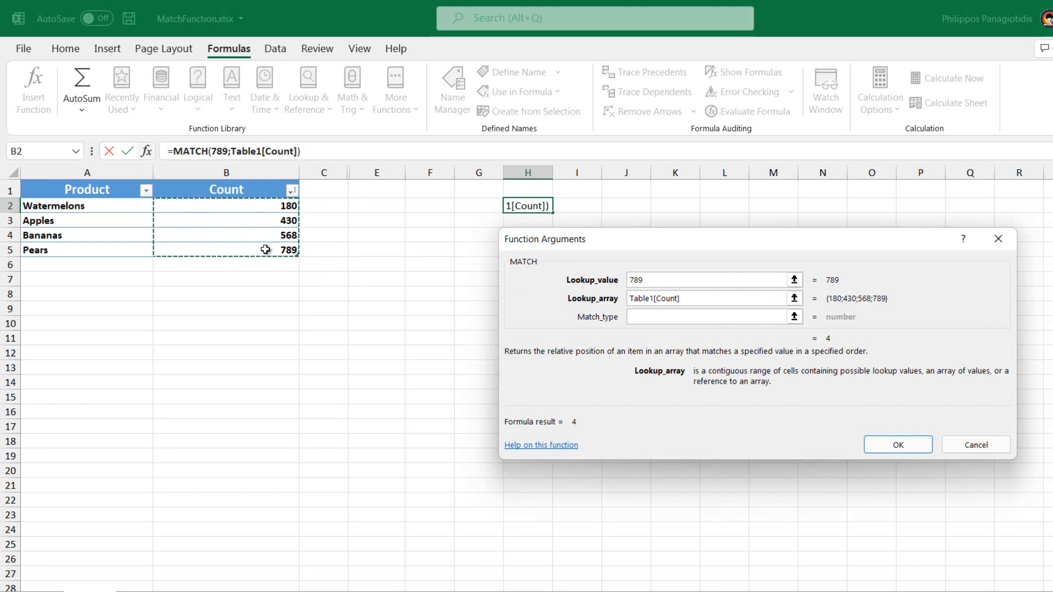
# - Set the match type to 1 and confirm the MATCH formula in H2
pyautogui.click(656, 318)
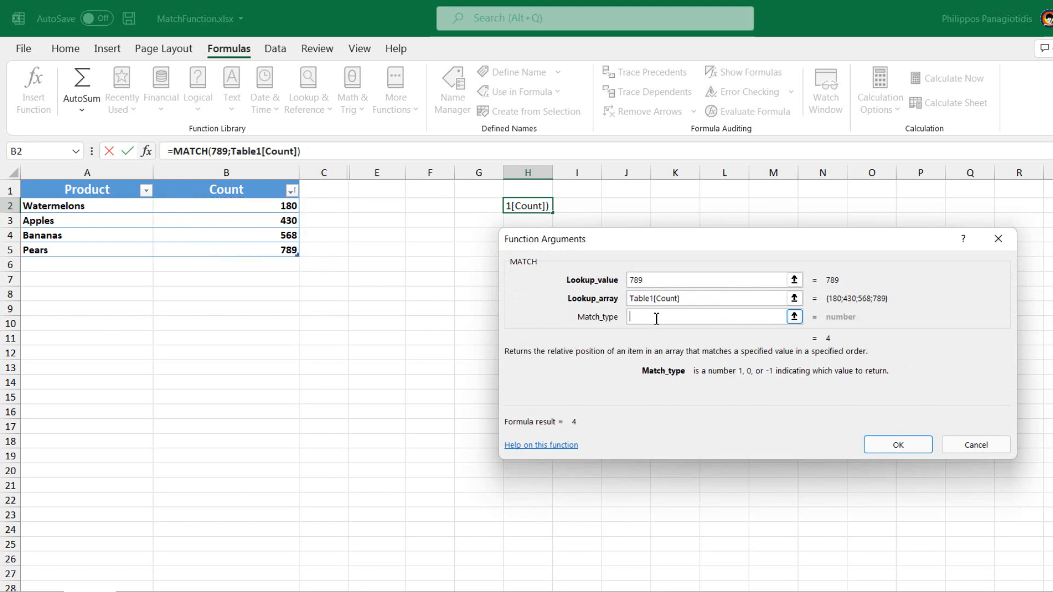
pyautogui.write('1')
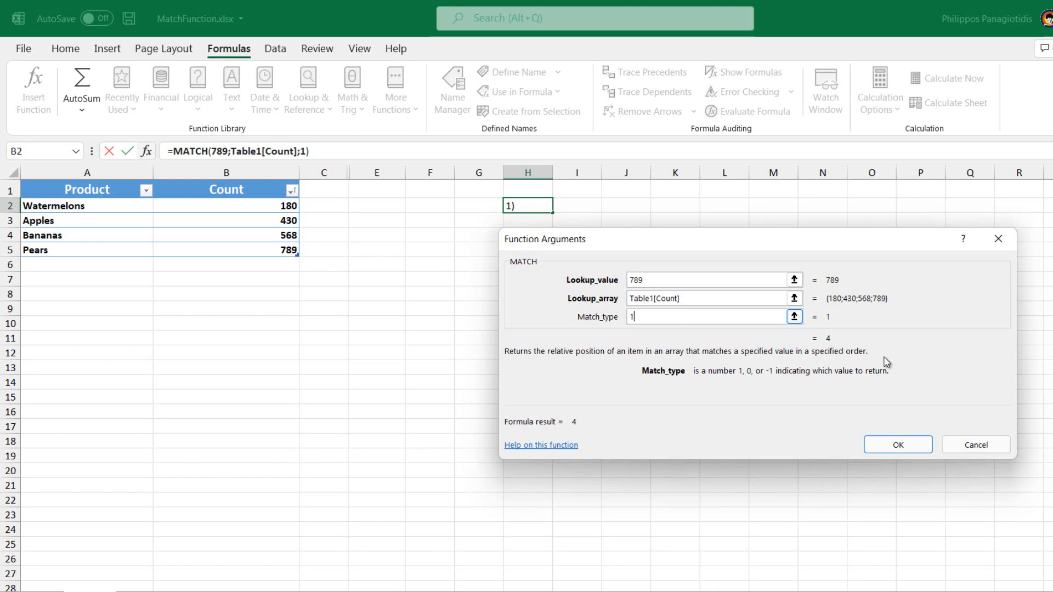
pyautogui.click(899, 447)
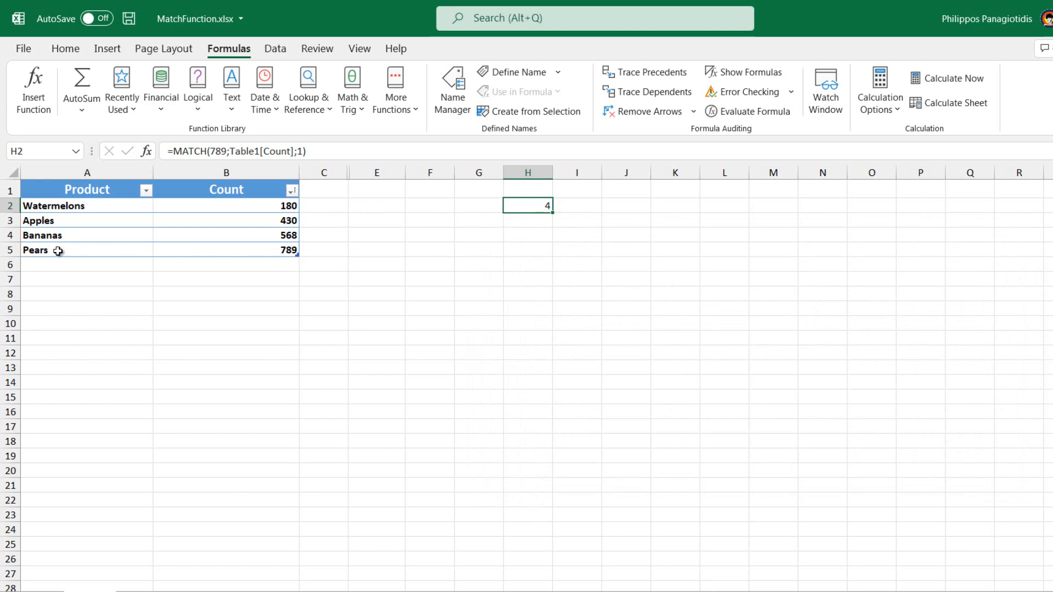
# - Insert another MATCH function into cell H3 from the Lookup & Reference functions
pyautogui.click(533, 218)
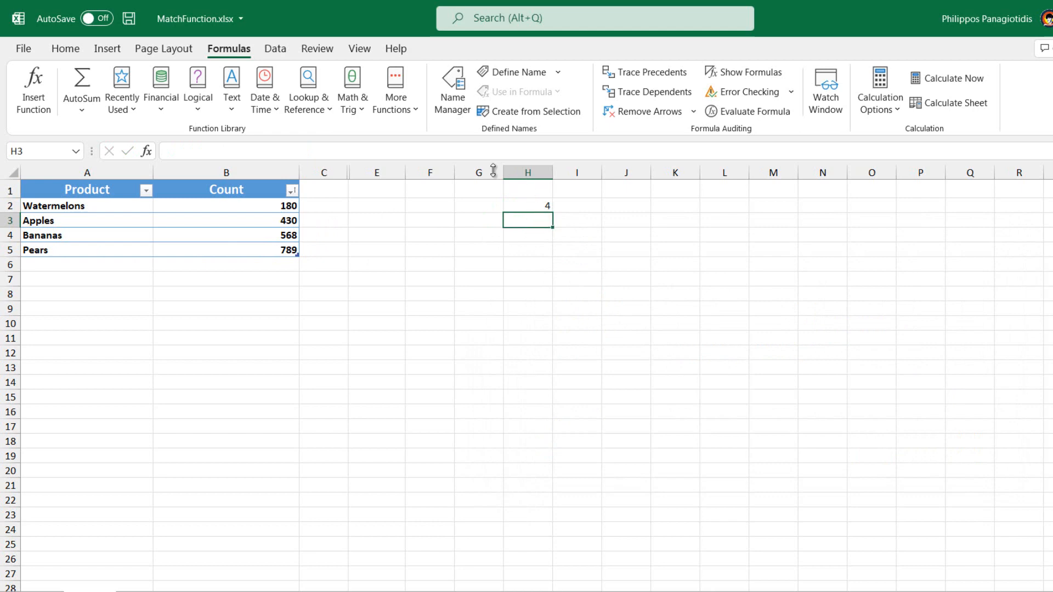
pyautogui.click(325, 114)
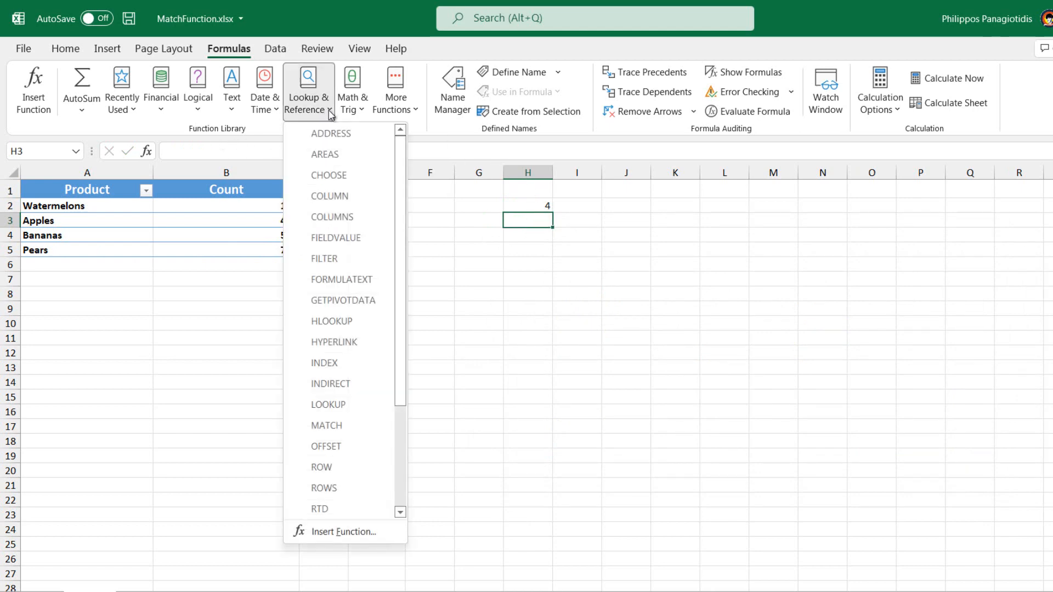
pyautogui.click(347, 421)
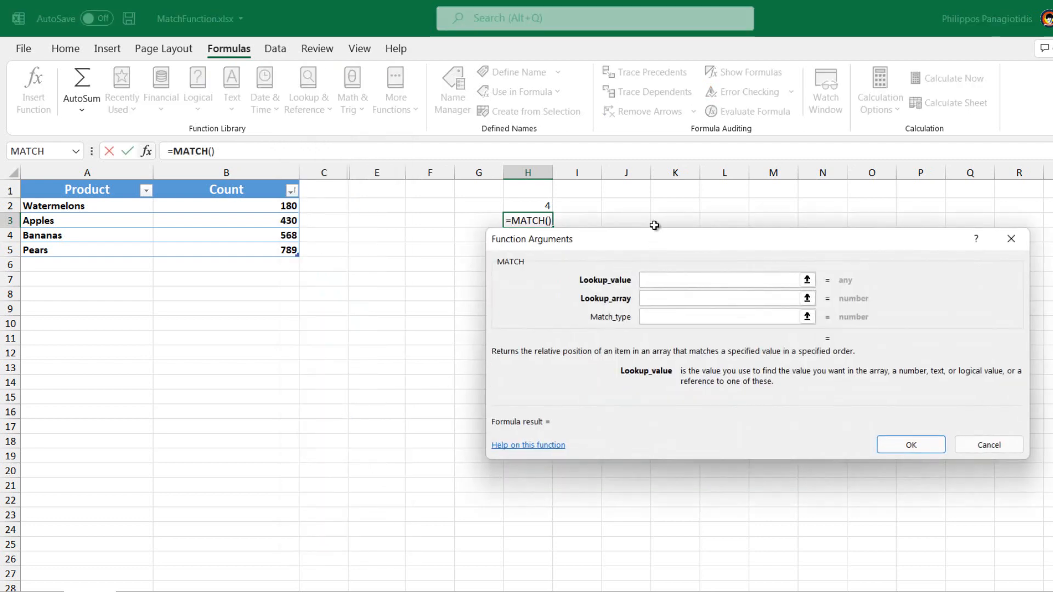
pyautogui.moveTo(667, 245); pyautogui.dragTo(668, 255)
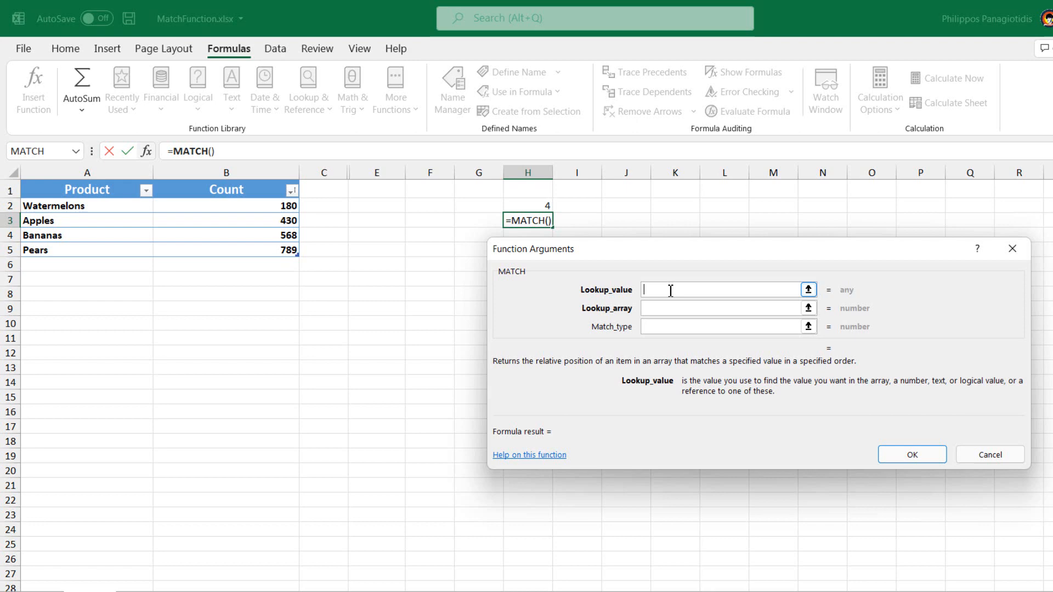
# - Set the lookup value to 550 and the lookup array to the Count column cells B2:B5
pyautogui.write('55')
pyautogui.write('0')
pyautogui.click(652, 309)
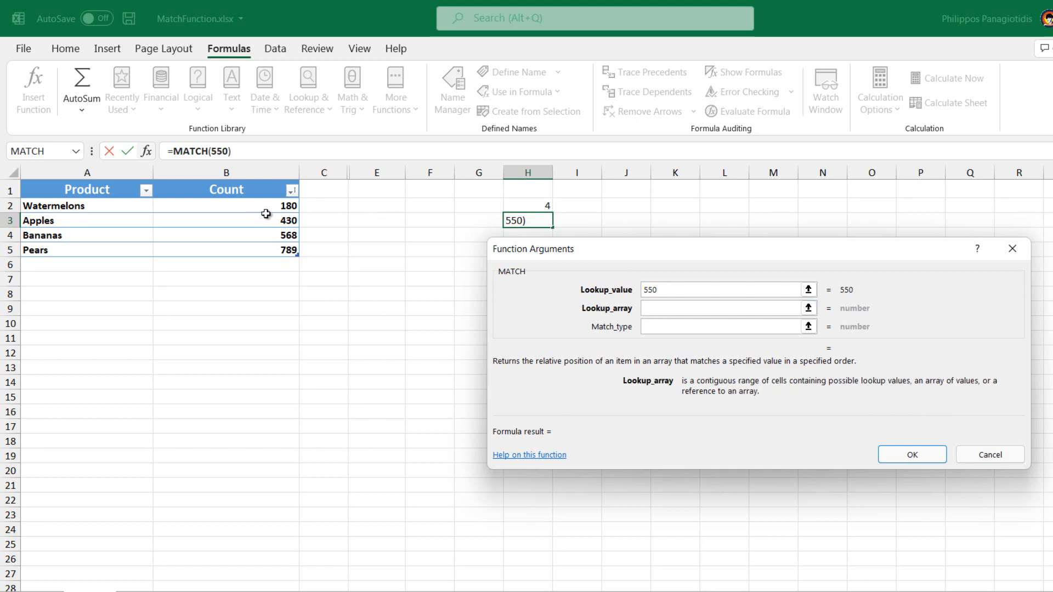
pyautogui.moveTo(274, 208); pyautogui.dragTo(277, 250)
pyautogui.click(735, 325)
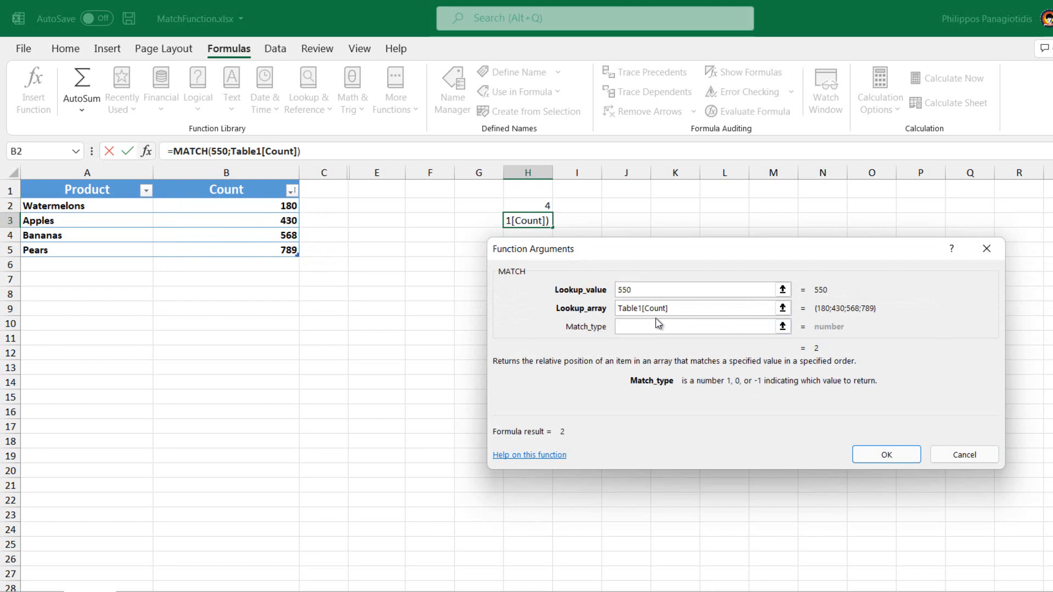
# - Set the match type to -1 and confirm the MATCH formula in H3
pyautogui.write('1')
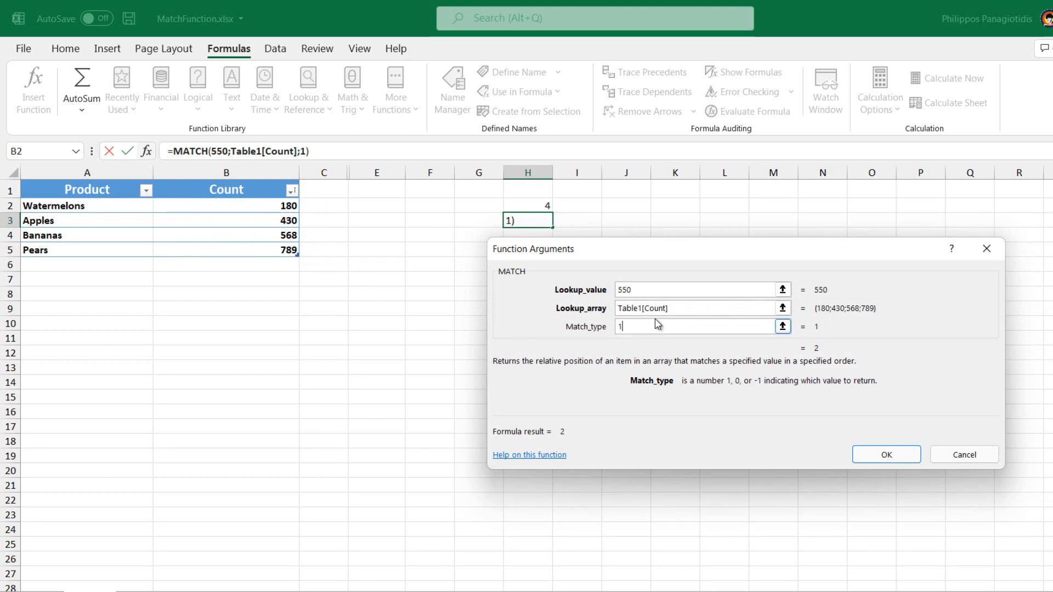
pyautogui.press('BackSpace')
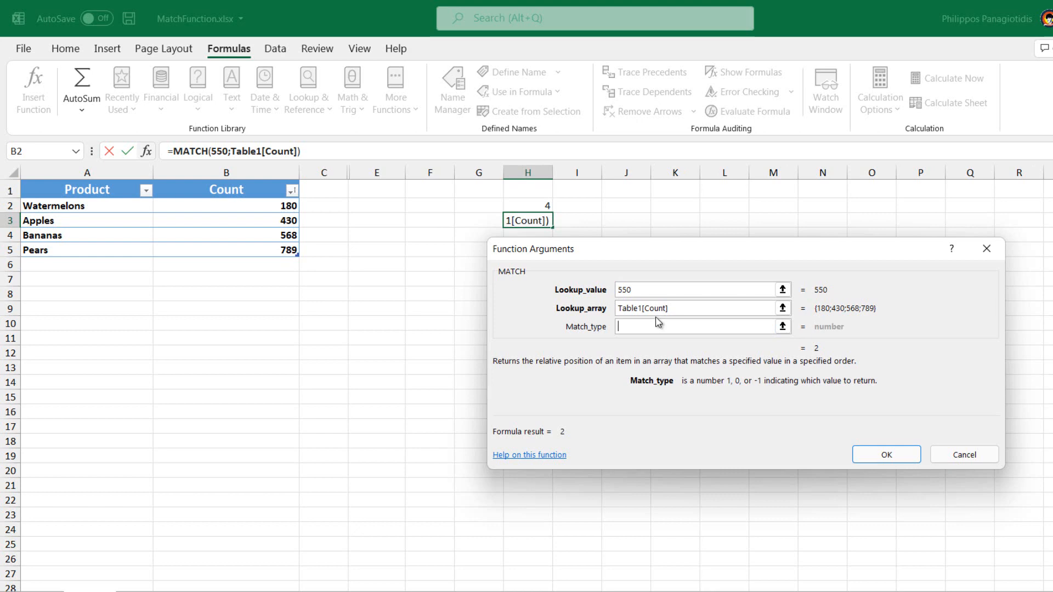
pyautogui.write('0')
pyautogui.press('BackSpace')
pyautogui.write('-1')
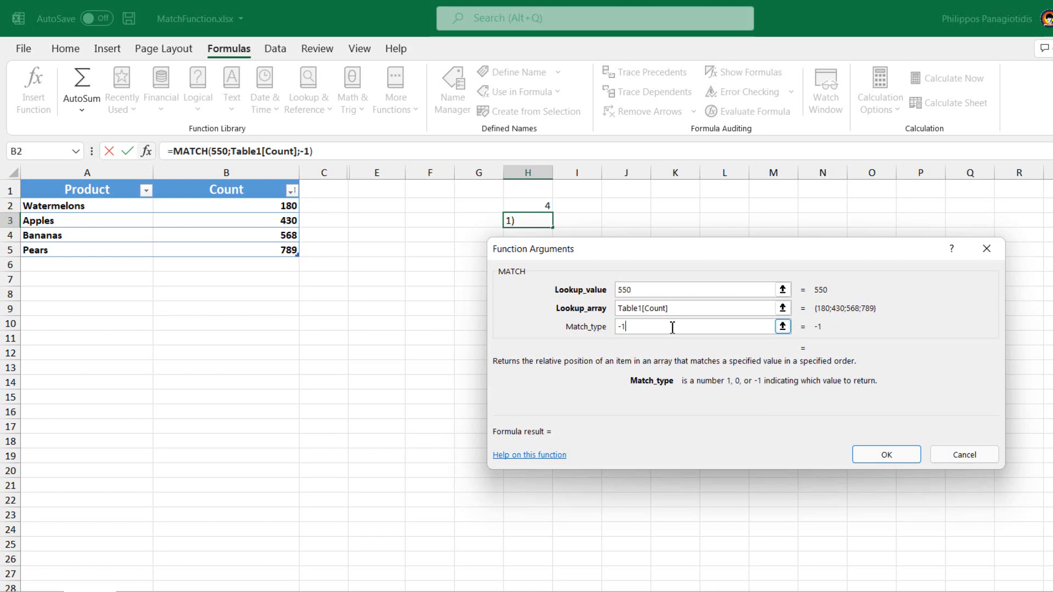
pyautogui.click(897, 462)
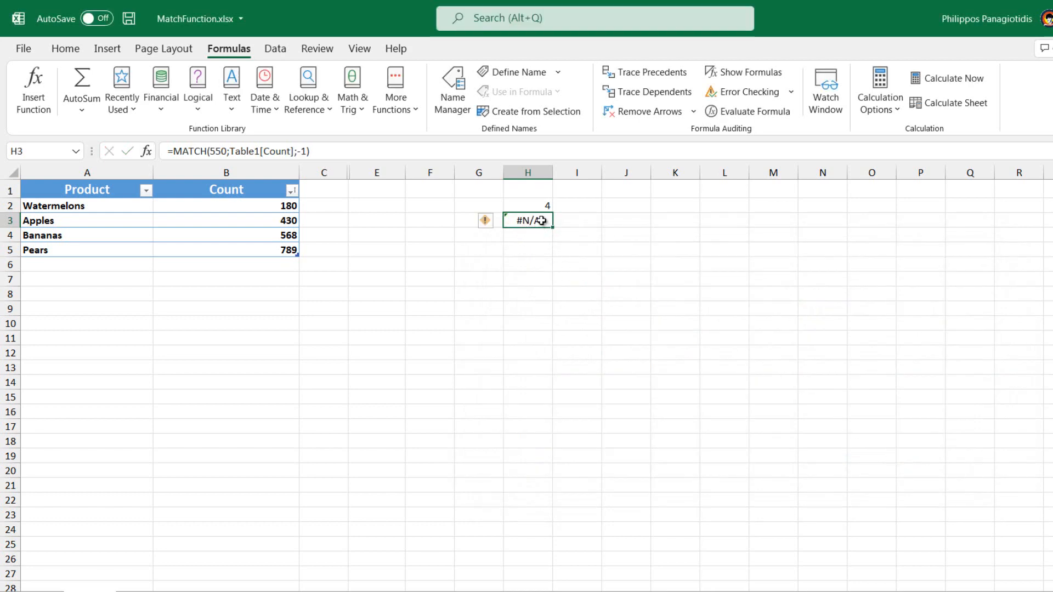
# - Sort the Count column values from largest to smallest
pyautogui.moveTo(289, 207); pyautogui.dragTo(287, 248)
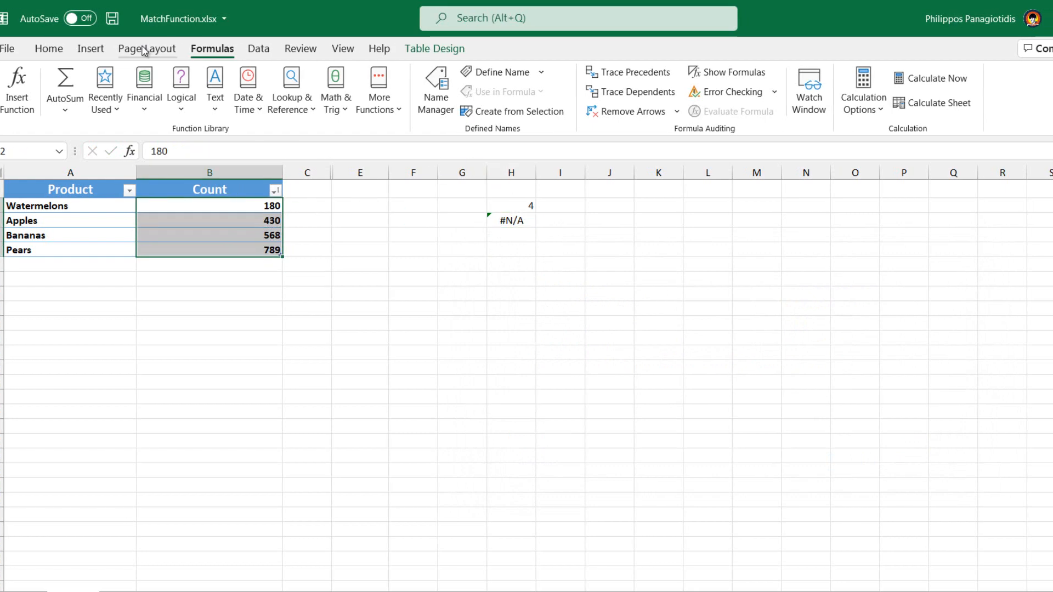
pyautogui.click(7, 49)
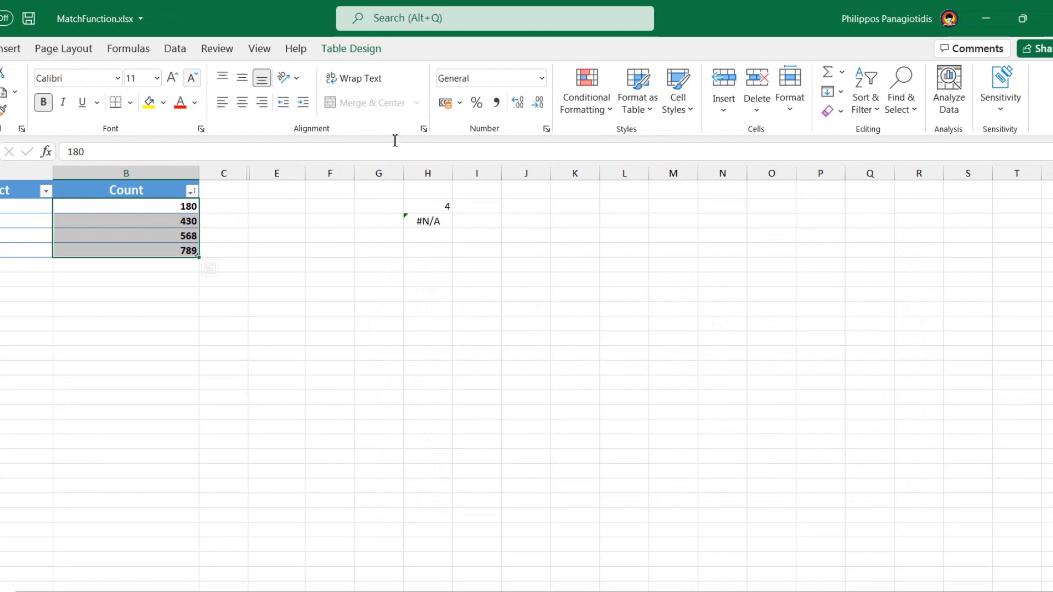
pyautogui.click(871, 113)
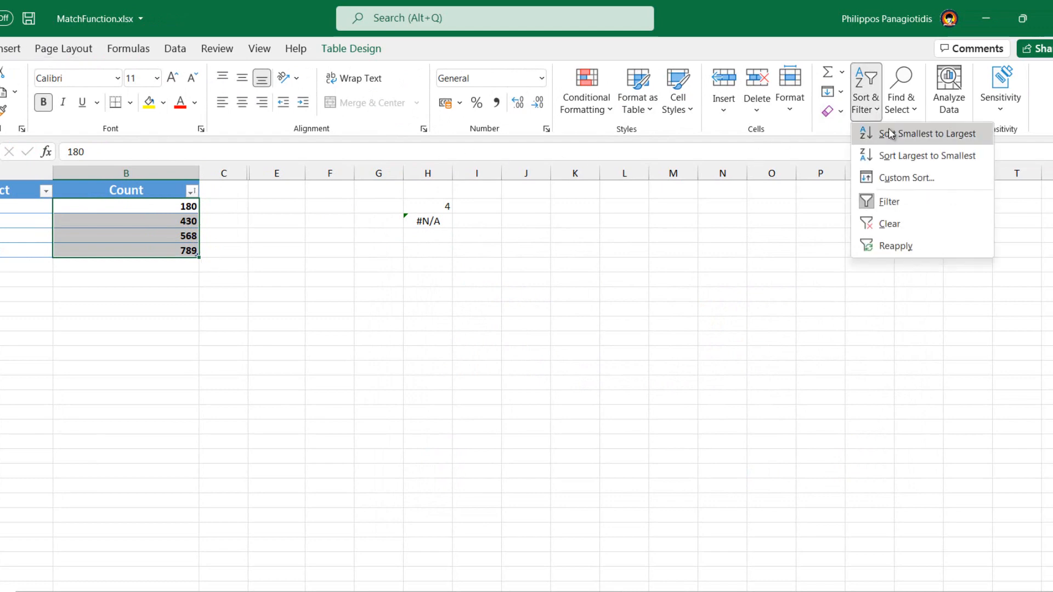
pyautogui.click(904, 155)
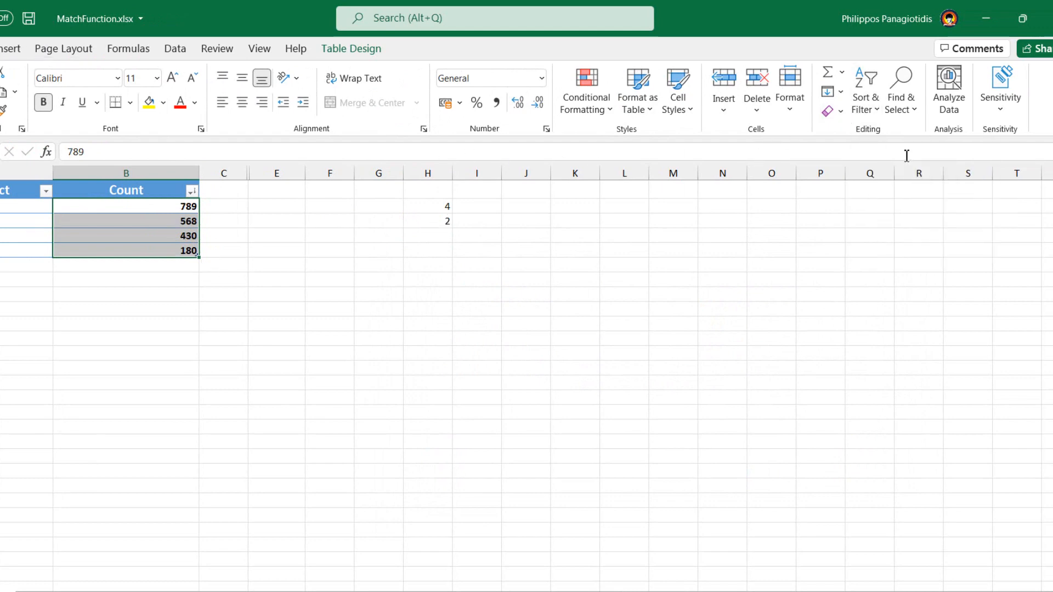